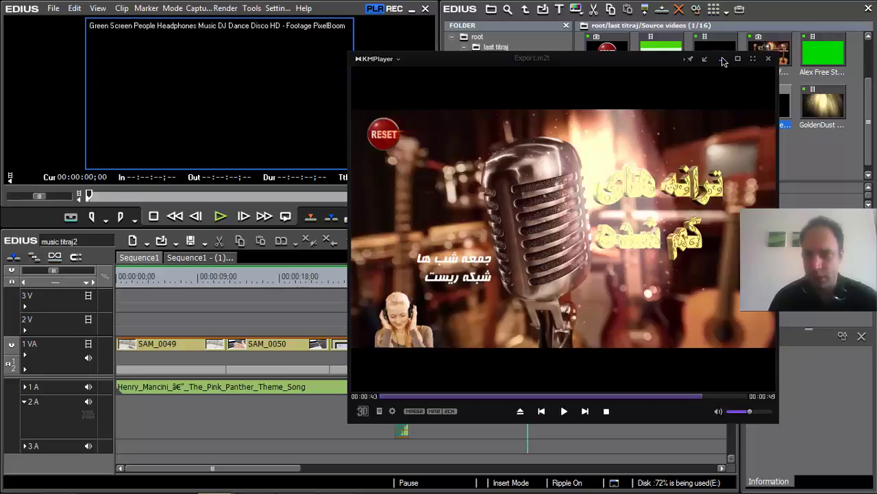
Minimize the KMPlayer window and preview the Green Screen People Headphones clip from the Source videos folder up to about 00:02:02.
{"action": "left_click", "coordinate": [724, 61]}
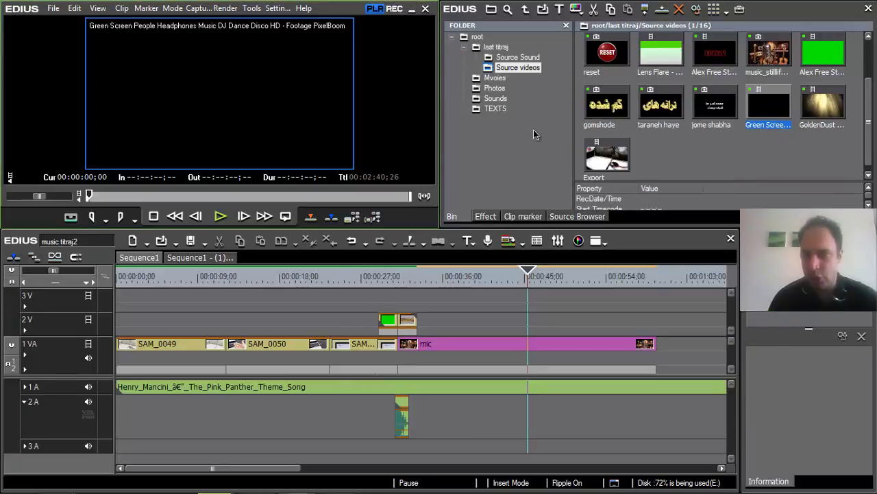
{"action": "left_click", "coordinate": [774, 112]}
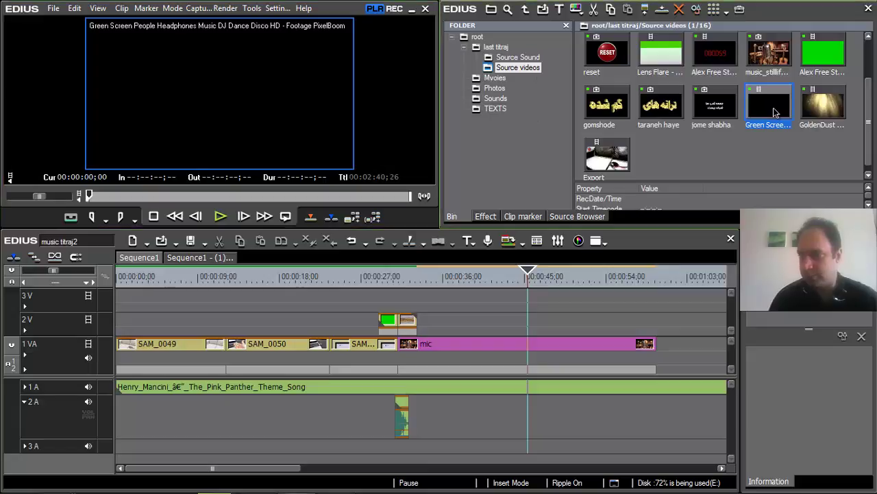
{"action": "double_click", "coordinate": [775, 112]}
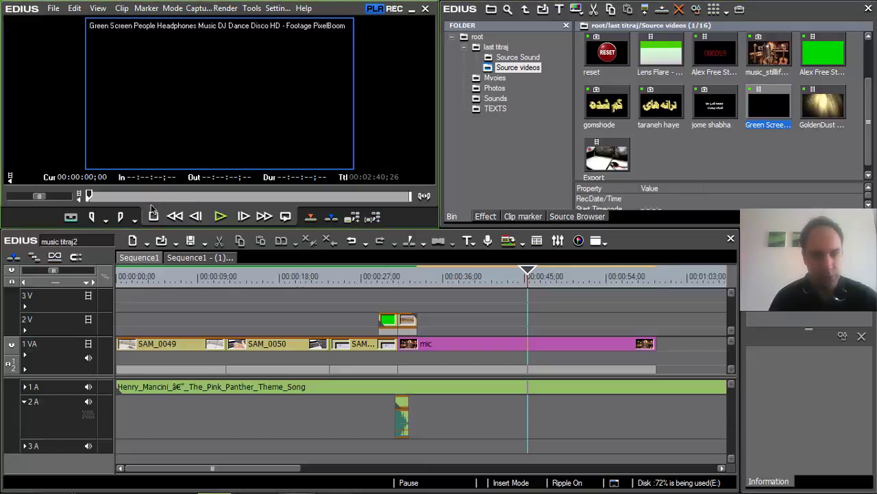
{"action": "left_click", "coordinate": [220, 216]}
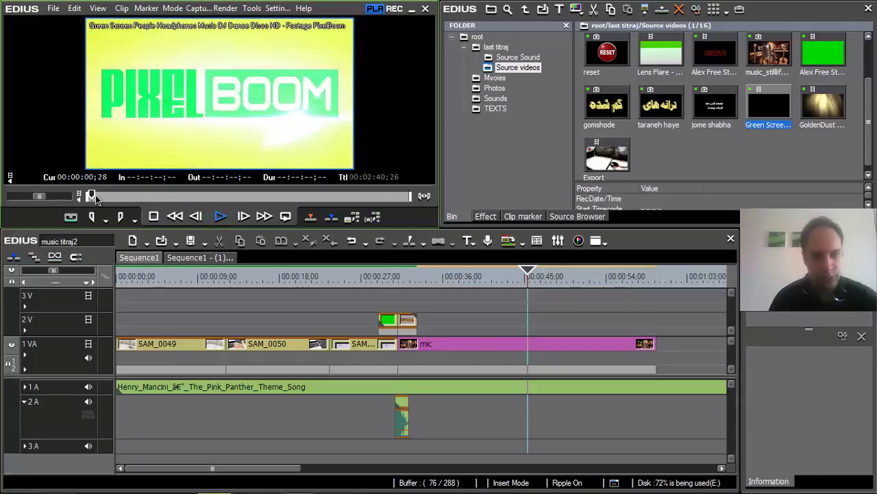
{"action": "left_click_drag", "start_coordinate": [94, 199], "coordinate": [334, 198]}
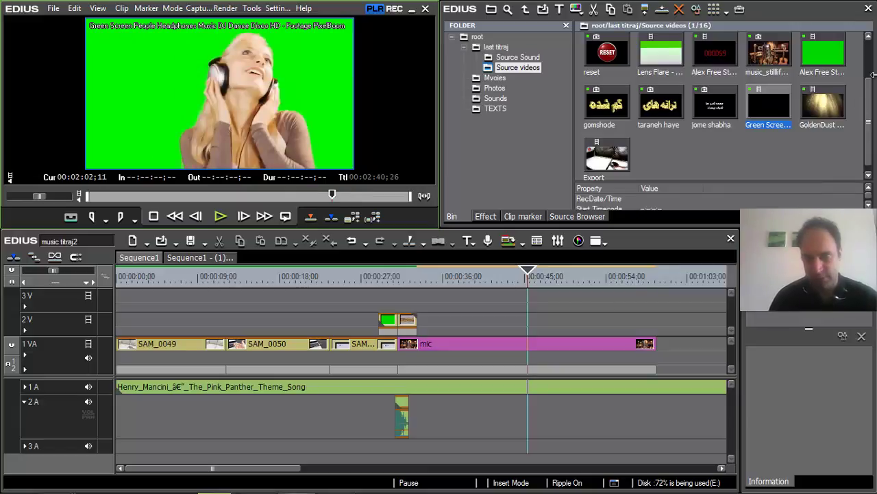
Place the Green Screen People clip on track 1 VA beyond the end of the mic clip, unlink its audio and delete that audio.
{"action": "left_click_drag", "start_coordinate": [776, 124], "coordinate": [682, 340]}
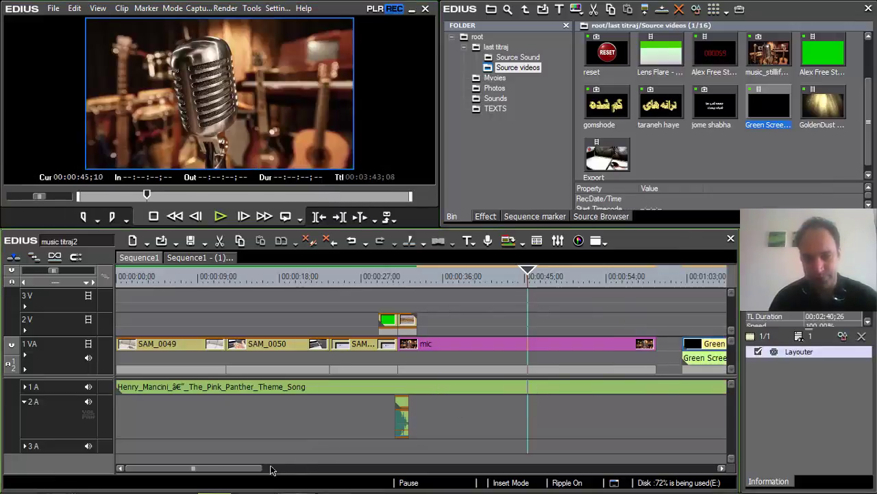
{"action": "left_click_drag", "start_coordinate": [271, 470], "coordinate": [368, 472]}
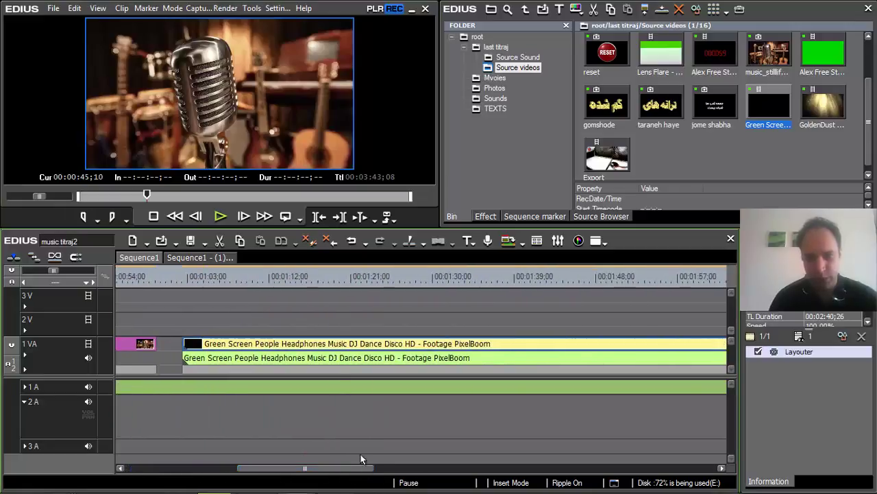
{"action": "right_click", "coordinate": [335, 350]}
{"action": "mouse_move", "coordinate": [640, 250]}
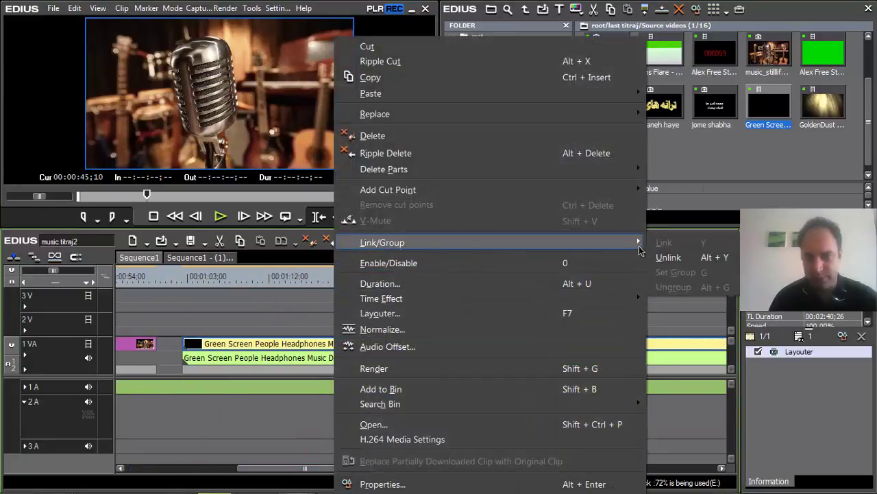
{"action": "left_click", "coordinate": [668, 258]}
{"action": "left_click", "coordinate": [269, 358]}
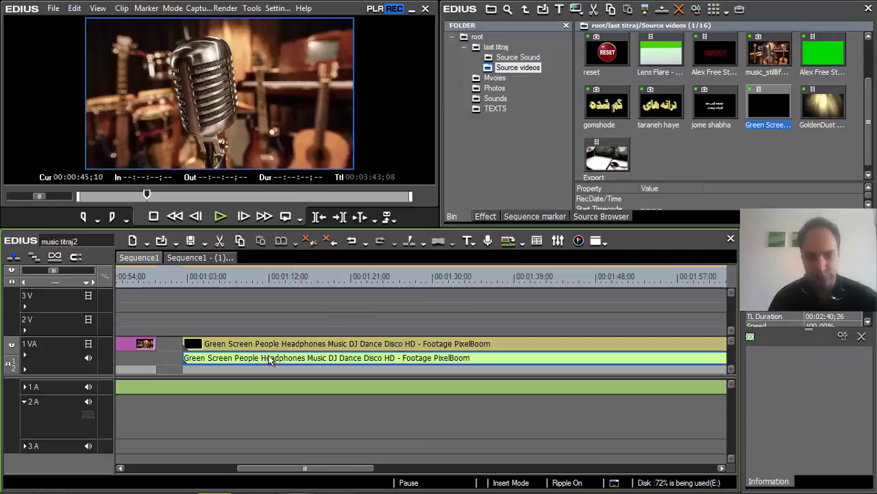
{"action": "key", "text": "Delete"}
Split the green-screen clip at 00:03:01;27, where the close-up of the blonde woman with headphones starts, and delete the portion before it.
{"action": "left_click_drag", "start_coordinate": [419, 276], "coordinate": [723, 277]}
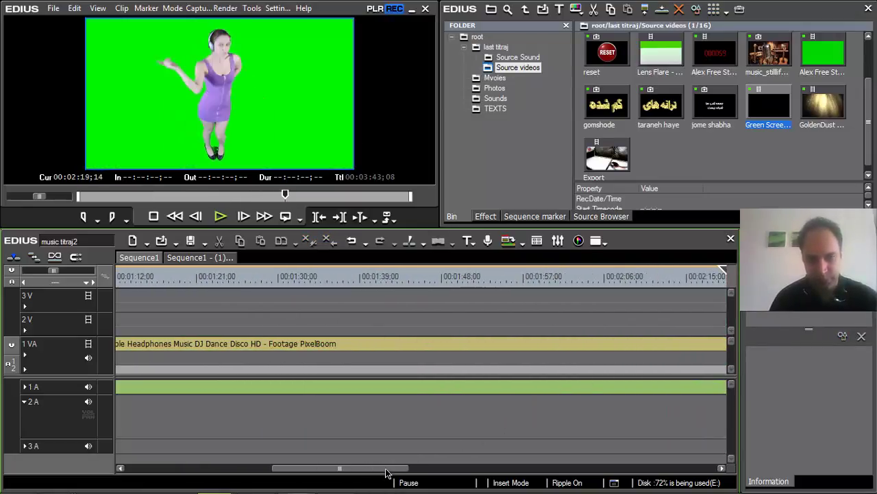
{"action": "left_click_drag", "start_coordinate": [388, 473], "coordinate": [496, 473]}
{"action": "left_click", "coordinate": [586, 270]}
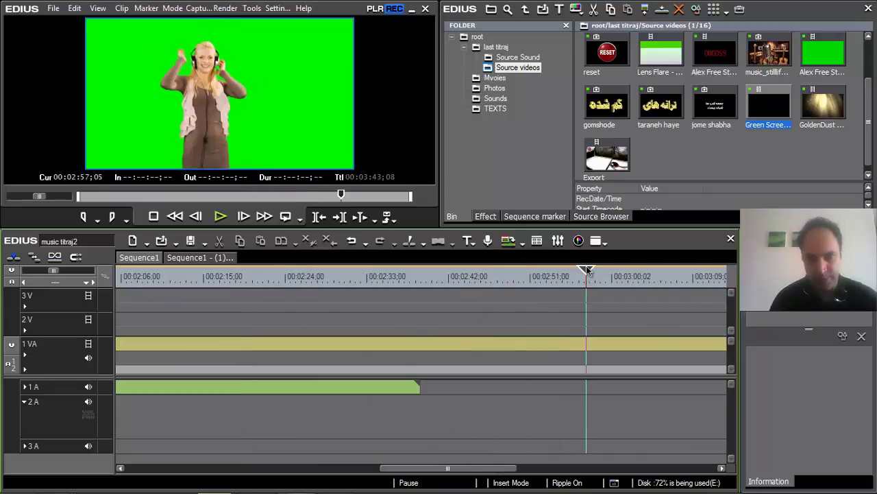
{"action": "left_click_drag", "start_coordinate": [588, 271], "coordinate": [652, 274]}
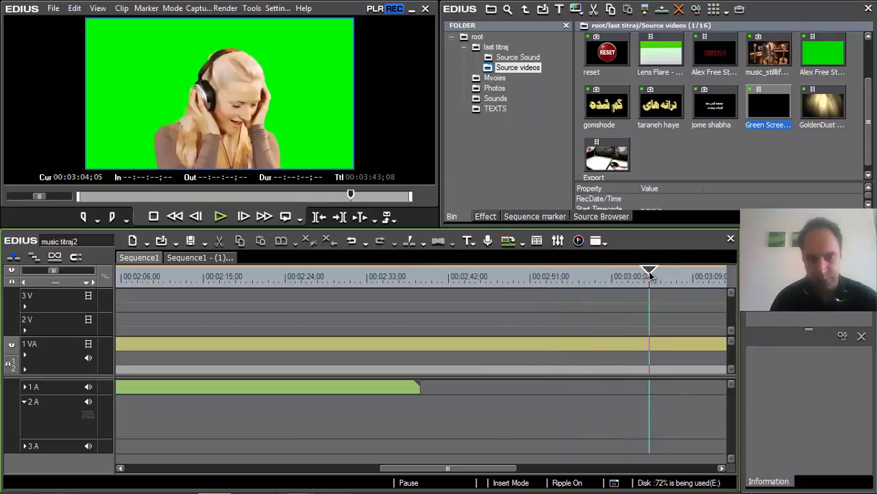
{"action": "left_click", "coordinate": [607, 345]}
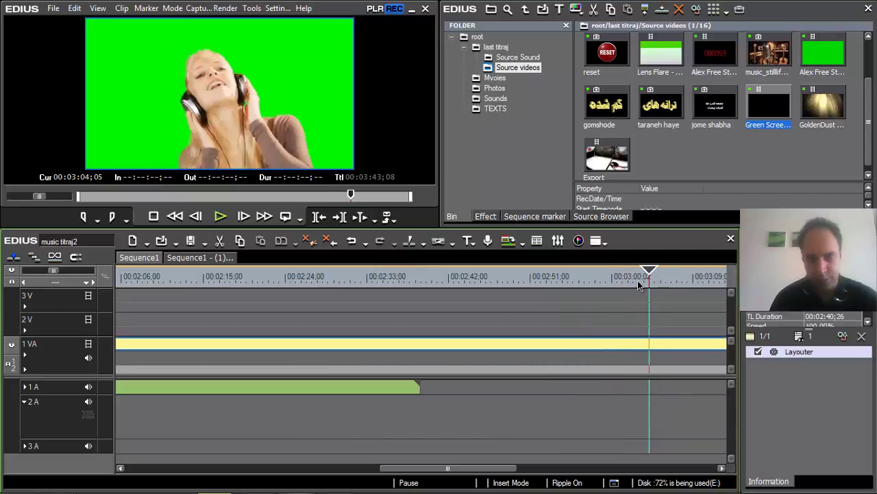
{"action": "left_click", "coordinate": [196, 217]}
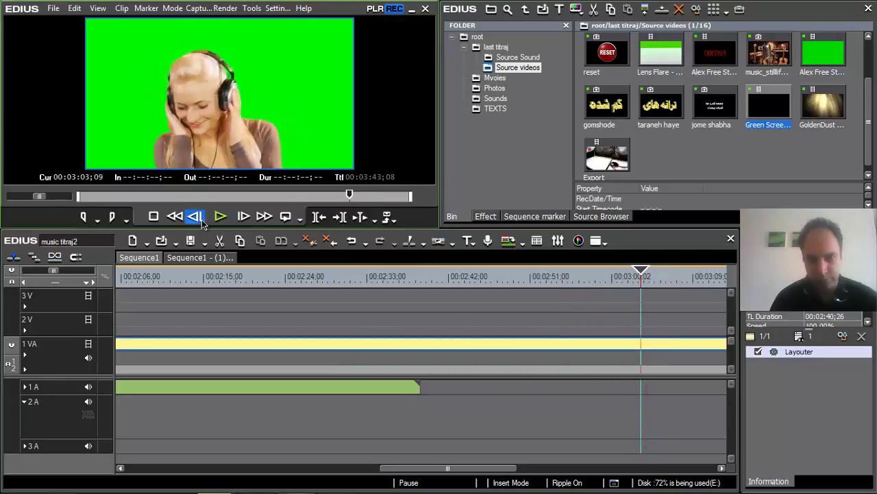
{"action": "left_click", "coordinate": [620, 281]}
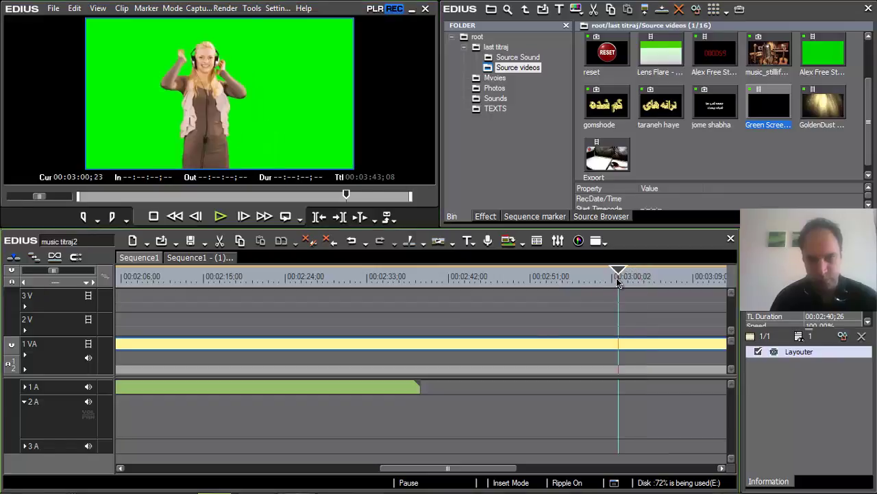
{"action": "left_click", "coordinate": [629, 280]}
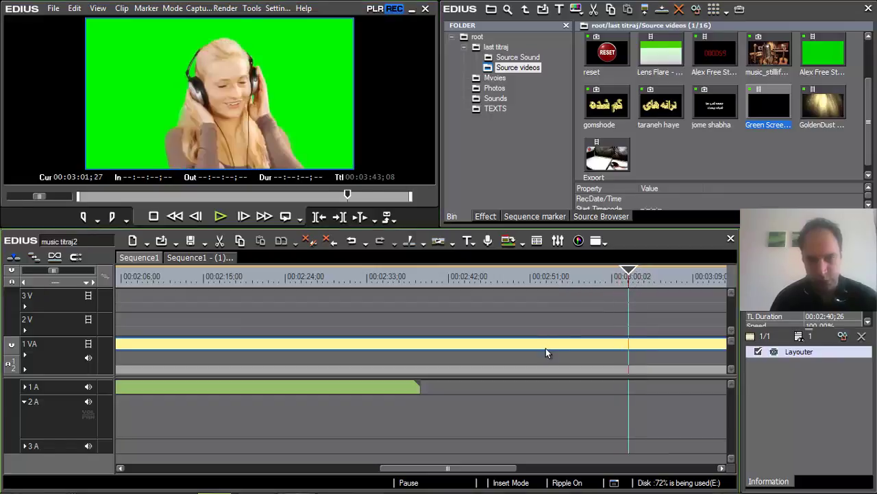
{"action": "key", "text": "bracketleft"}
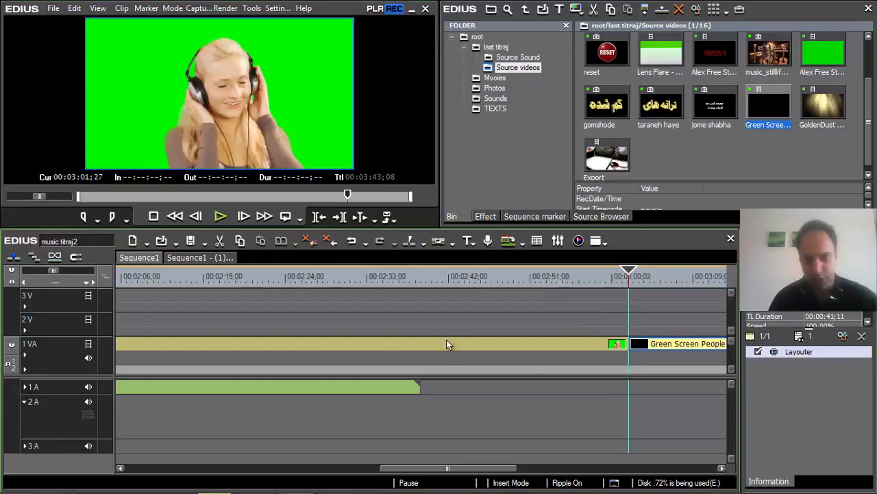
{"action": "left_click", "coordinate": [446, 341]}
{"action": "key", "text": "Delete"}
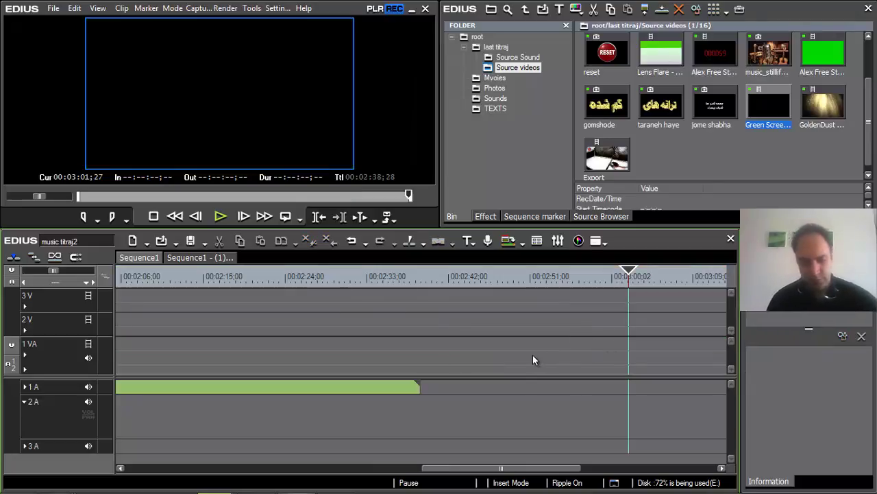
Turn off ripple mode and review the trimmed green-screen clip from its start to about 00:01:21.
{"action": "left_click_drag", "start_coordinate": [471, 469], "coordinate": [268, 473]}
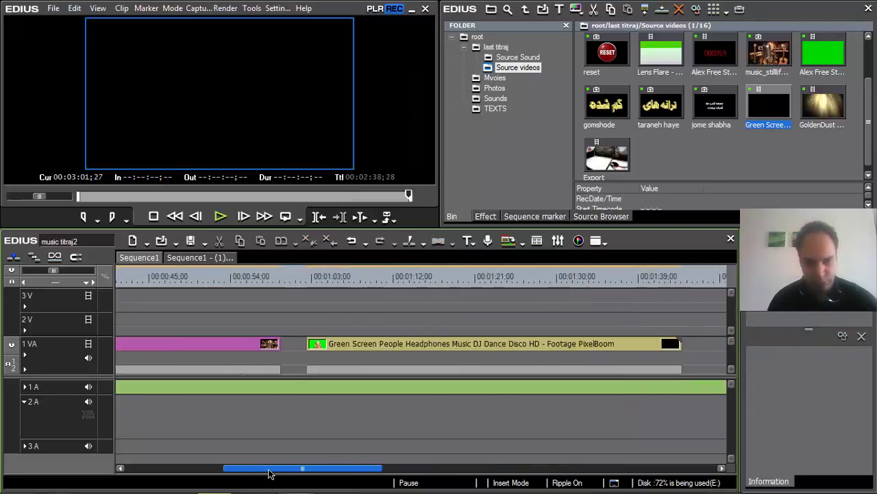
{"action": "left_click", "coordinate": [33, 257]}
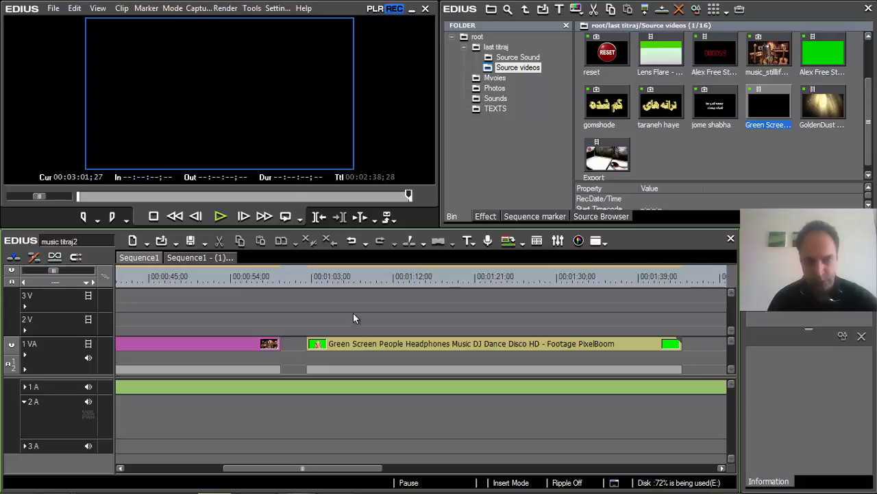
{"action": "mouse_move", "coordinate": [336, 277]}
{"action": "left_mouse_down"}
{"action": "mouse_move", "coordinate": [359, 277]}
{"action": "mouse_move", "coordinate": [336, 277]}
{"action": "left_mouse_up"}
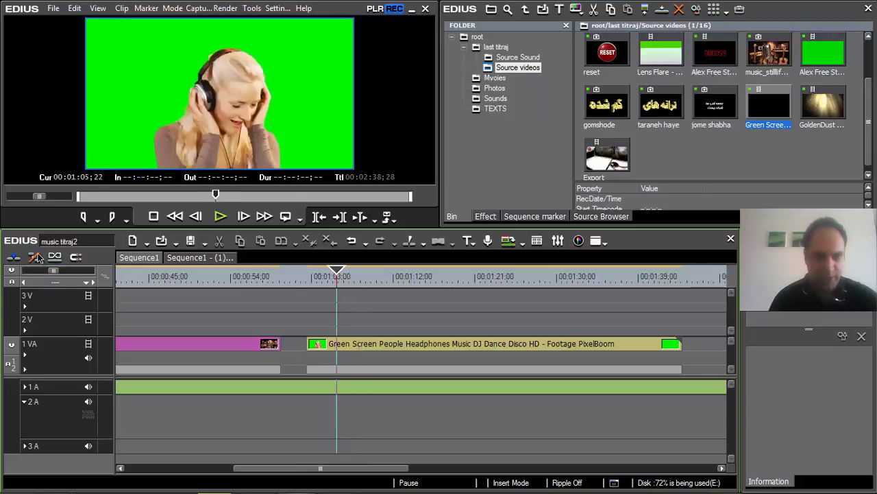
{"action": "left_click", "coordinate": [307, 277]}
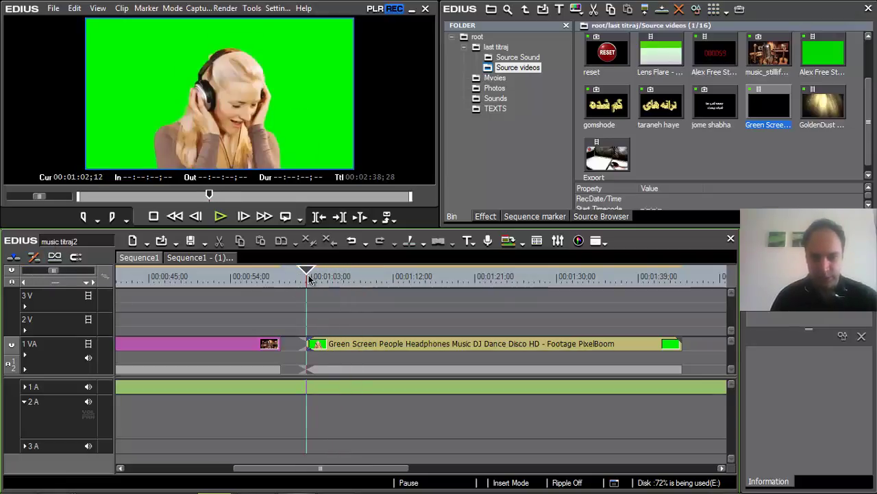
{"action": "left_click_drag", "start_coordinate": [308, 277], "coordinate": [437, 291]}
{"action": "key", "text": "space"}
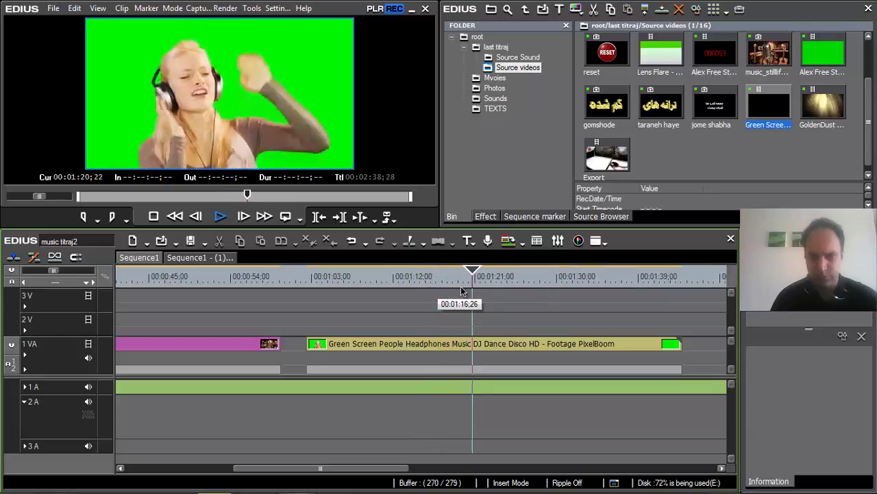
{"action": "key", "text": "space"}
Move the trimmed green-screen clip to track 2 V, directly after the short clips above the start of mic, and play back the transition.
{"action": "left_click_drag", "start_coordinate": [329, 469], "coordinate": [295, 470]}
{"action": "left_click_drag", "start_coordinate": [579, 345], "coordinate": [320, 324]}
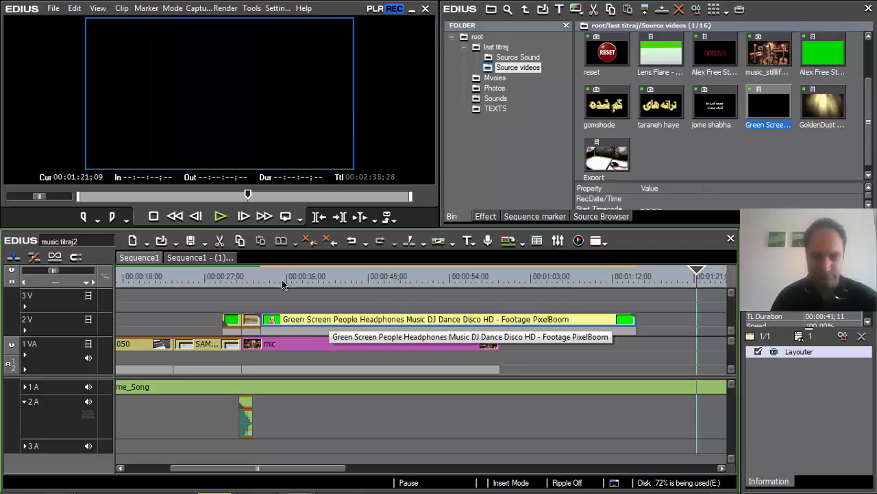
{"action": "left_click", "coordinate": [238, 281]}
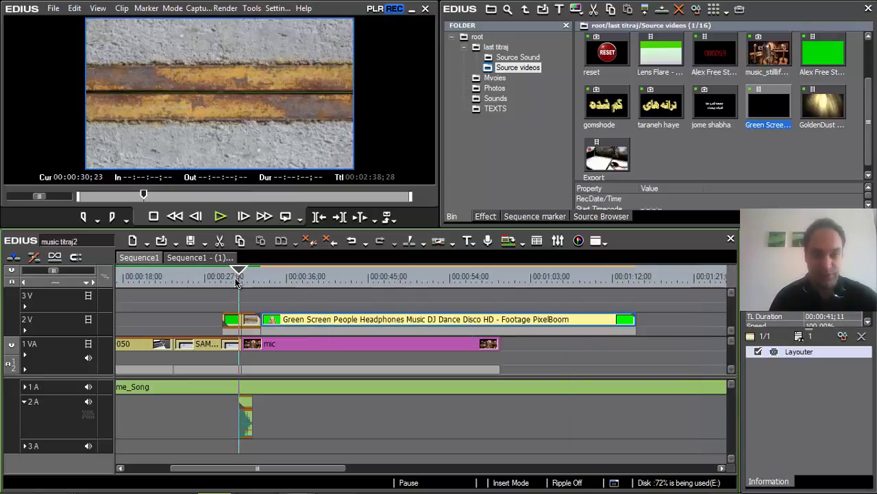
{"action": "left_click", "coordinate": [240, 281]}
{"action": "left_click_drag", "start_coordinate": [242, 281], "coordinate": [222, 282]}
{"action": "key", "text": "space"}
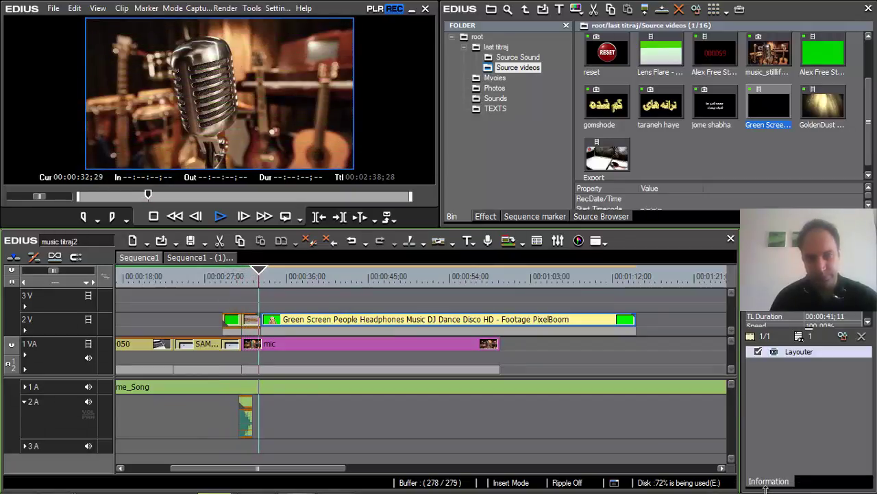
{"action": "key", "text": "space"}
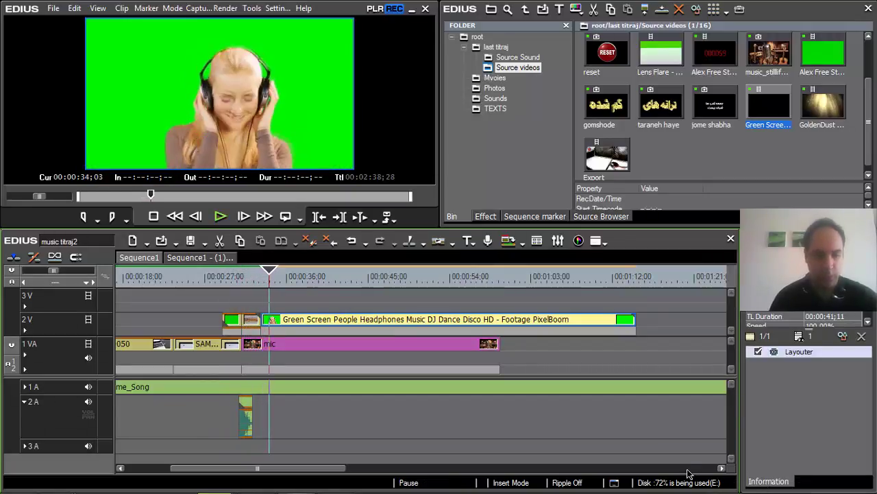
Lower the system speaker volume slightly and return to the editor.
{"action": "key", "text": "super"}
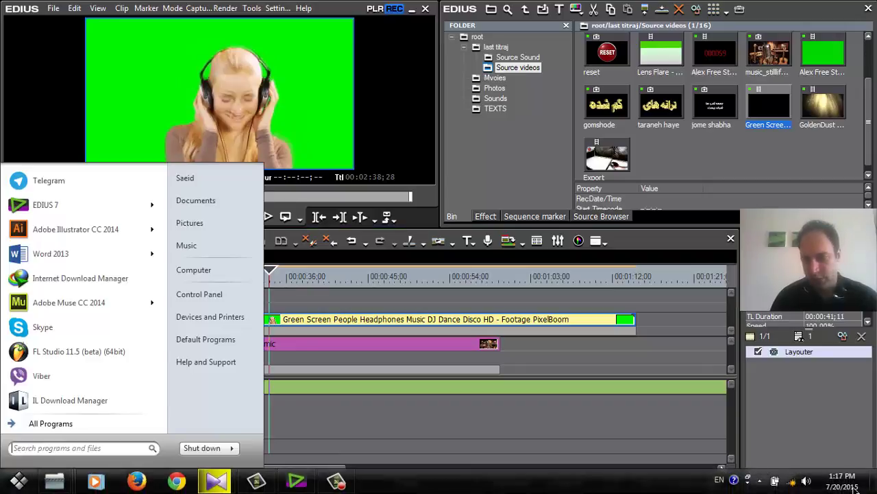
{"action": "left_click", "coordinate": [808, 482]}
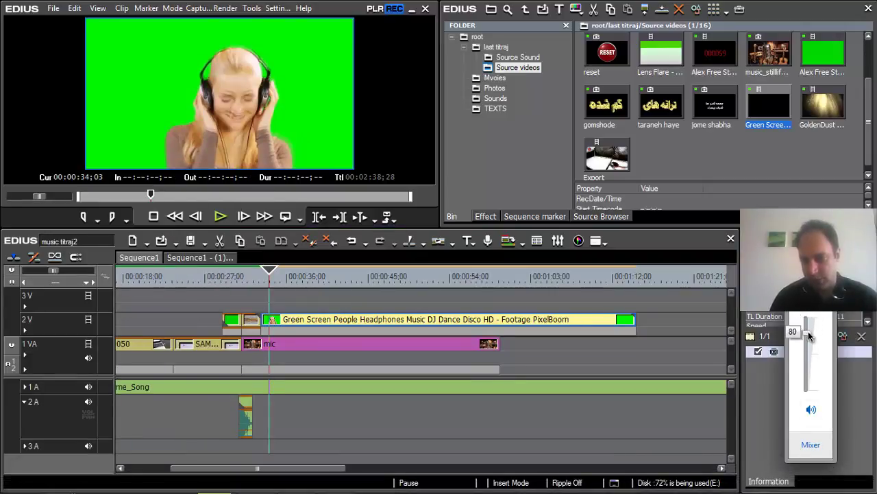
{"action": "left_click_drag", "start_coordinate": [810, 336], "coordinate": [806, 341]}
{"action": "left_click", "coordinate": [464, 146]}
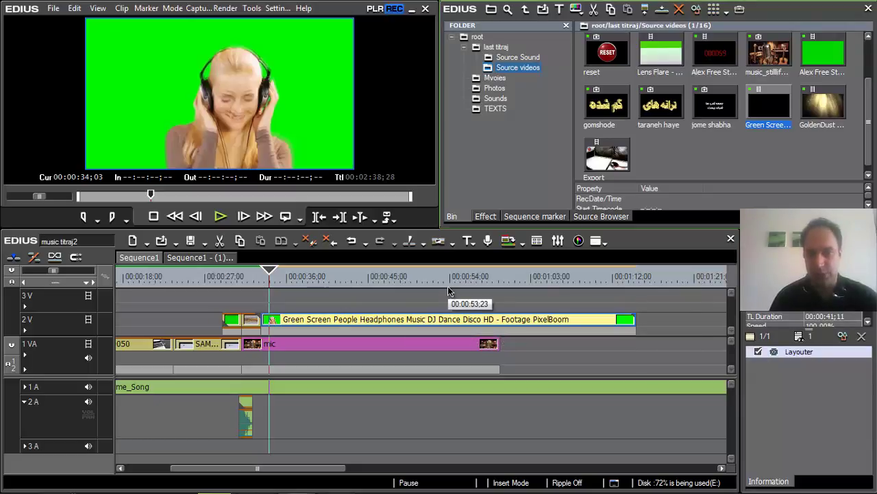
Apply the Boris FX 10 FL video filter to the green-screen clip on track 2 V.
{"action": "left_click", "coordinate": [481, 217]}
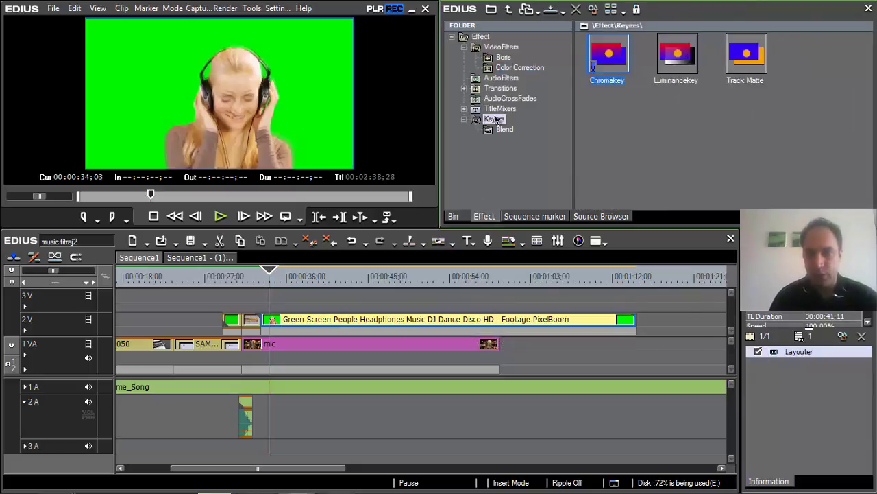
{"action": "left_click", "coordinate": [503, 58]}
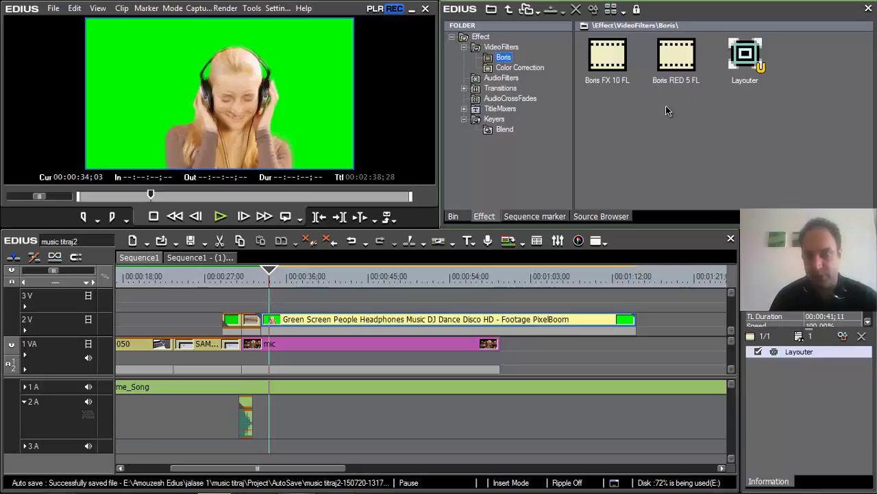
{"action": "left_click", "coordinate": [608, 71]}
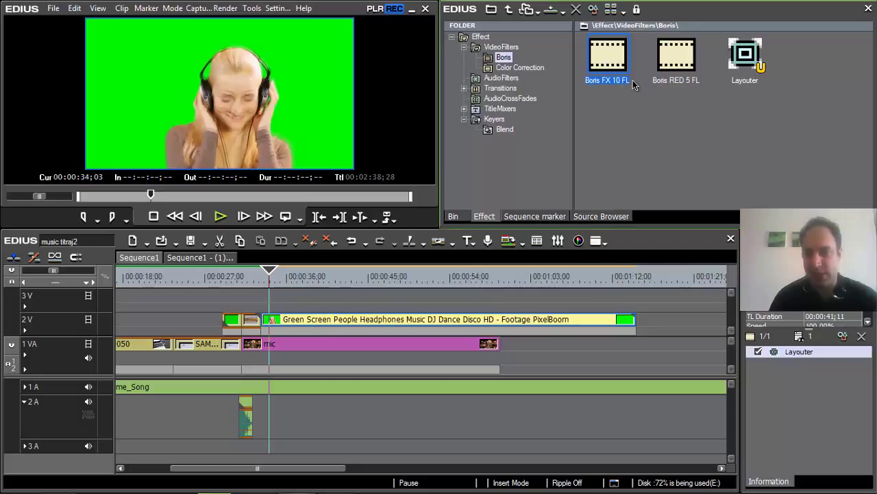
{"action": "mouse_move", "coordinate": [620, 58]}
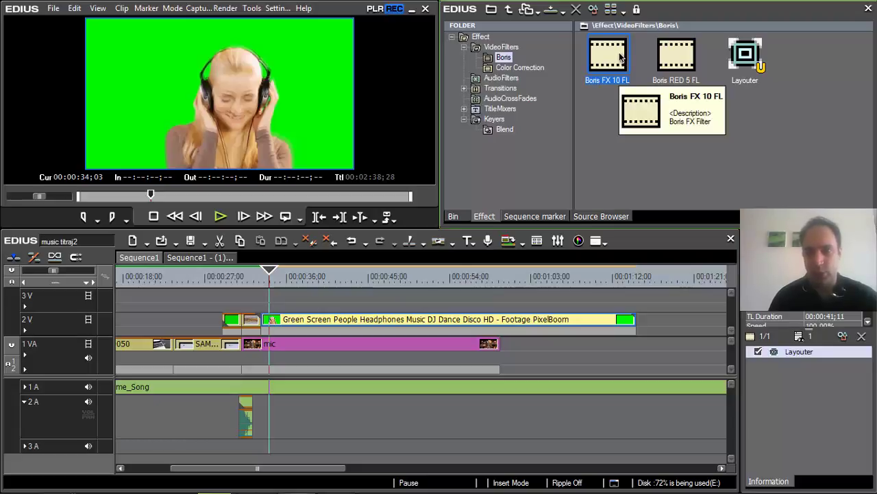
{"action": "left_click_drag", "start_coordinate": [620, 57], "coordinate": [375, 327]}
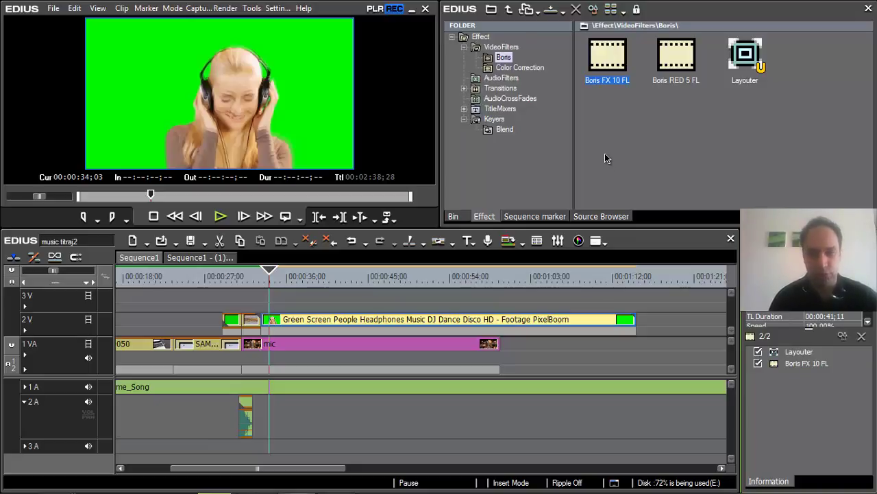
Open the Boris FX 10 FL filter of the green-screen clip and add a BCC Chroma Key filter to Video 1.
{"action": "left_click", "coordinate": [808, 364]}
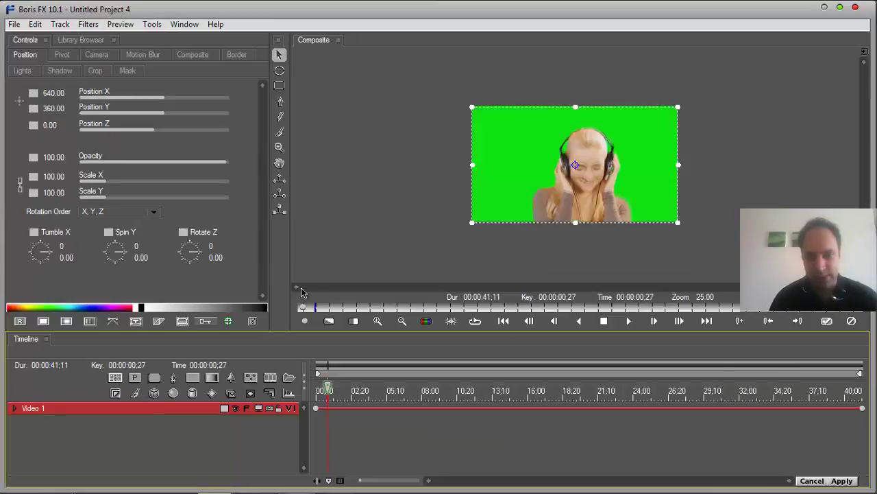
{"action": "left_click", "coordinate": [90, 25]}
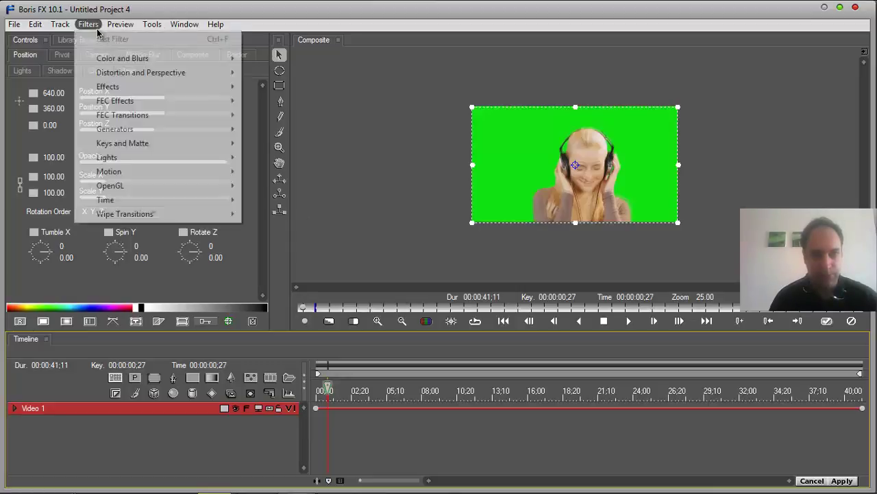
{"action": "mouse_move", "coordinate": [160, 150]}
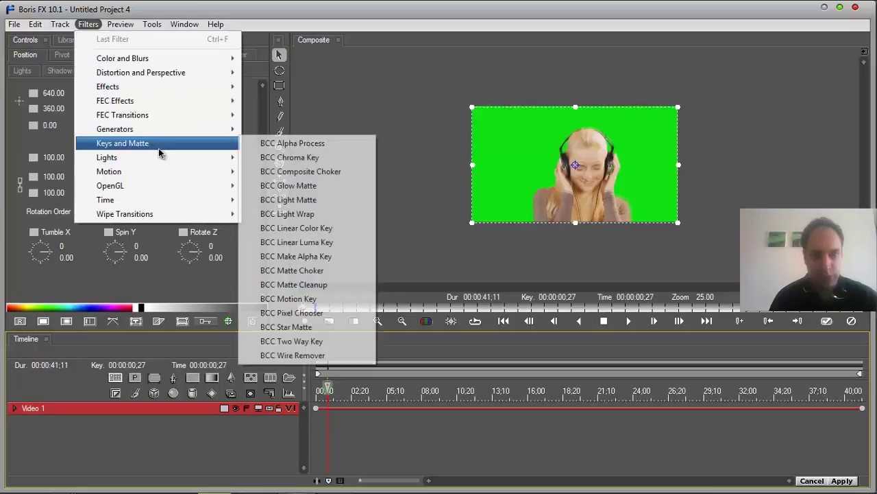
{"action": "left_click", "coordinate": [334, 162]}
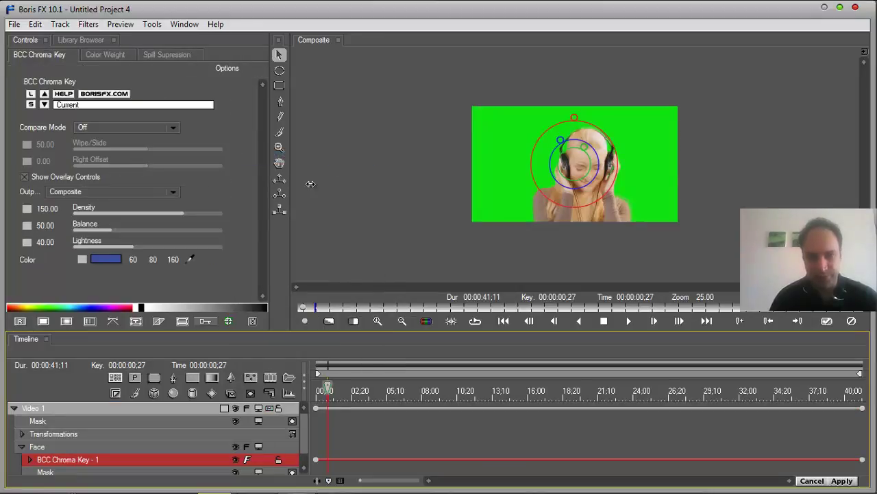
Sample the green backdrop as the BCC Chroma Key color and apply the key to the clip.
{"action": "left_click", "coordinate": [190, 261]}
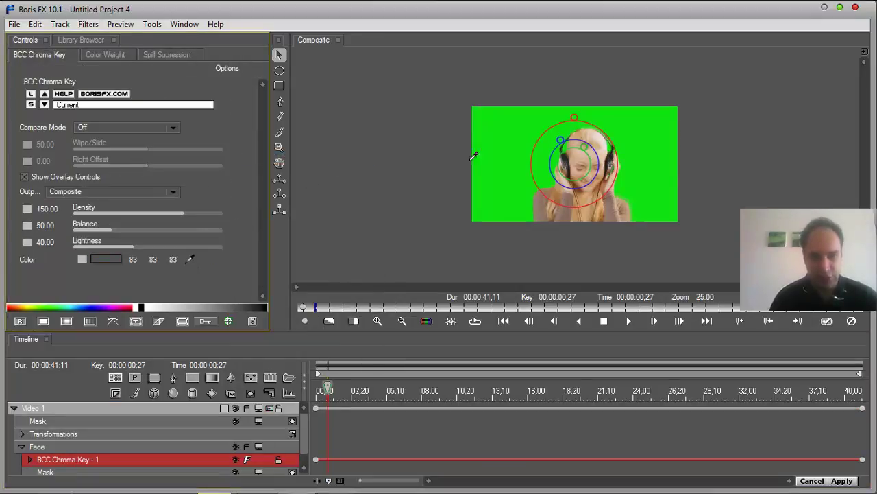
{"action": "left_click", "coordinate": [509, 141]}
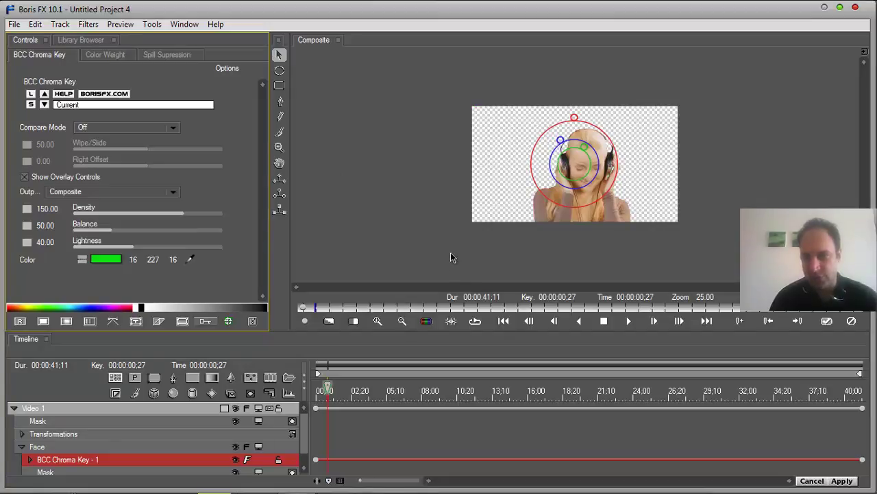
{"action": "left_click", "coordinate": [843, 482]}
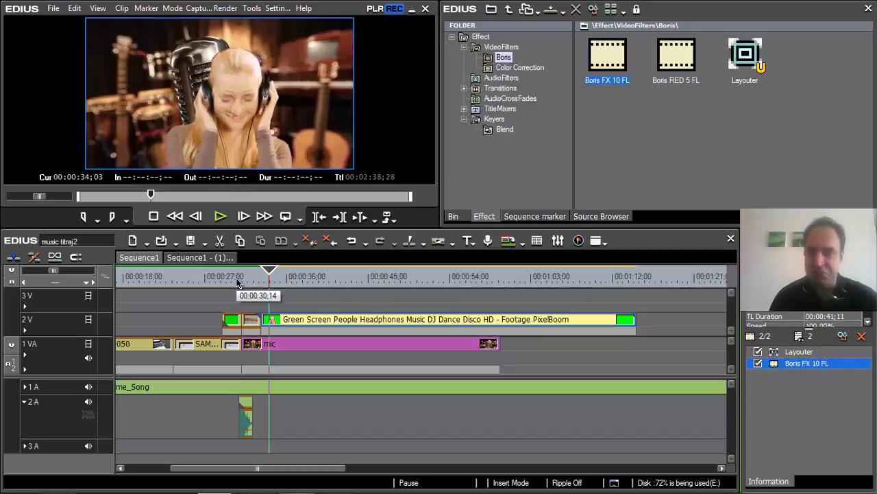
Open the Layouter for the green-screen clip on track 2 V.
{"action": "right_click", "coordinate": [314, 320]}
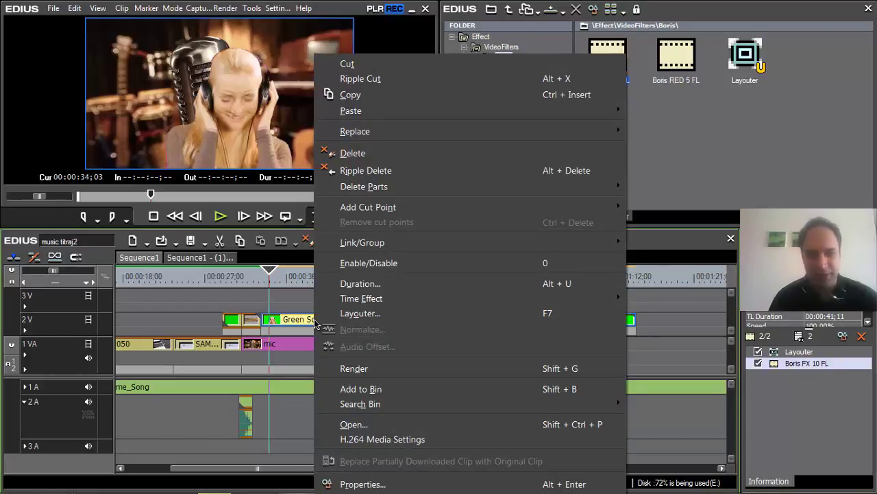
{"action": "left_click", "coordinate": [312, 320]}
{"action": "right_click", "coordinate": [297, 319]}
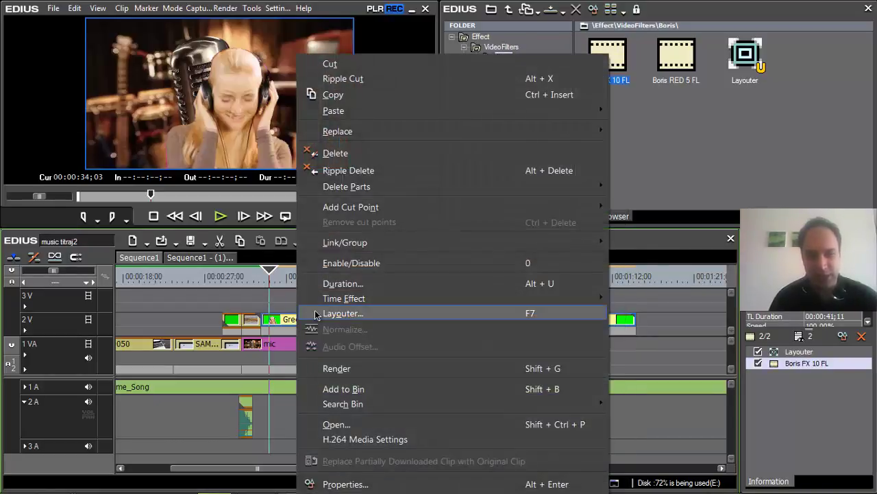
{"action": "left_click", "coordinate": [336, 313]}
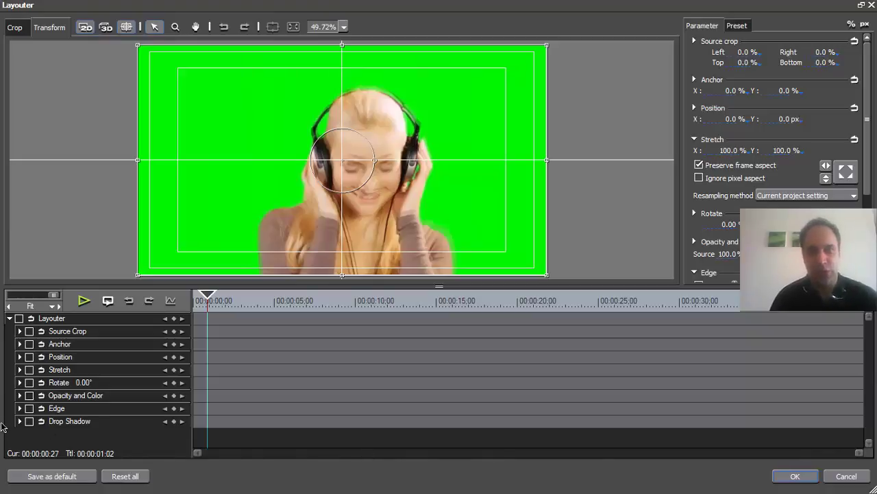
Examine the green-screen picture at different magnifications in the Layouter, in both the Transform and Crop views.
{"action": "left_click", "coordinate": [155, 27]}
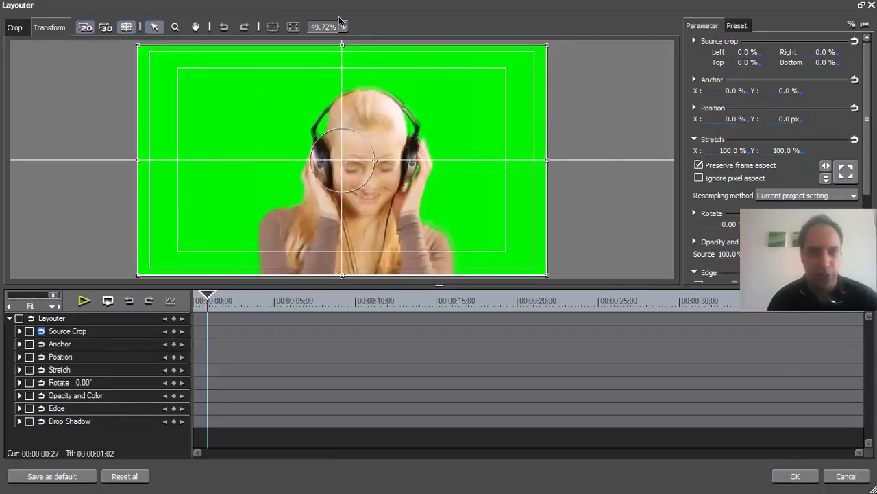
{"action": "left_click", "coordinate": [175, 26]}
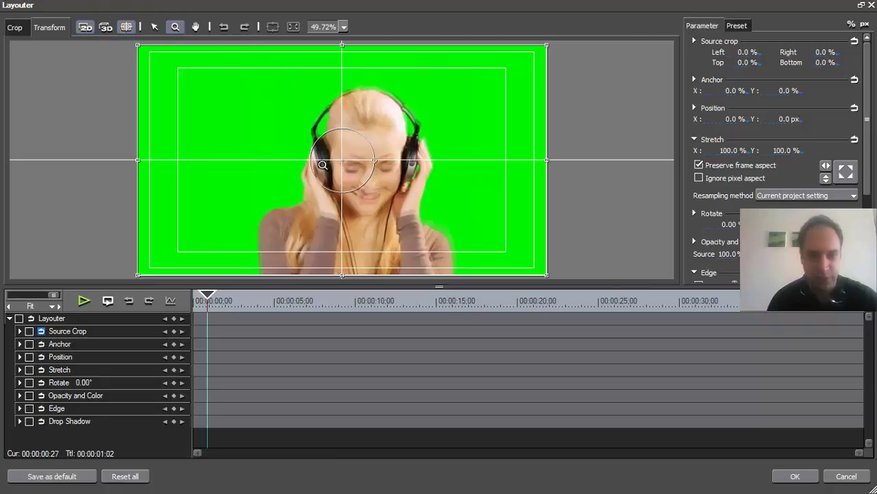
{"action": "scroll", "coordinate": [446, 203], "scroll_direction": "down", "scroll_amount": 3}
{"action": "scroll", "coordinate": [493, 254], "scroll_direction": "up", "scroll_amount": 5}
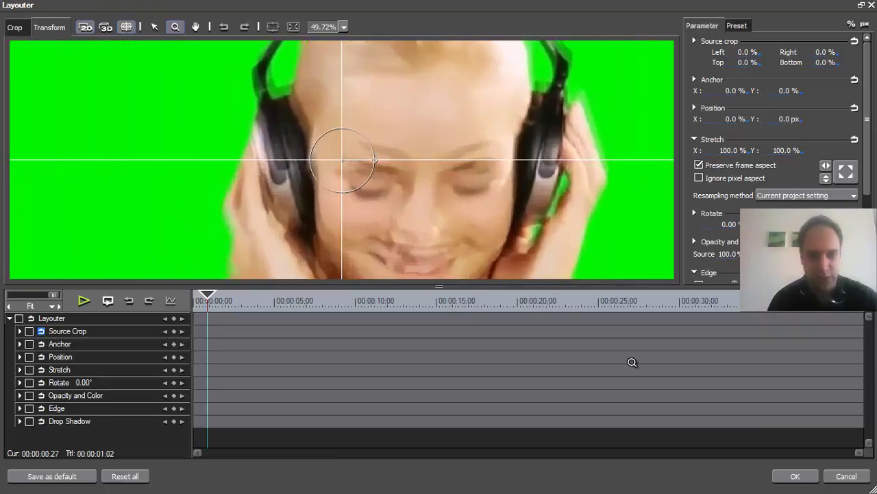
{"action": "left_click", "coordinate": [195, 27]}
{"action": "left_click_drag", "start_coordinate": [247, 91], "coordinate": [272, 91]}
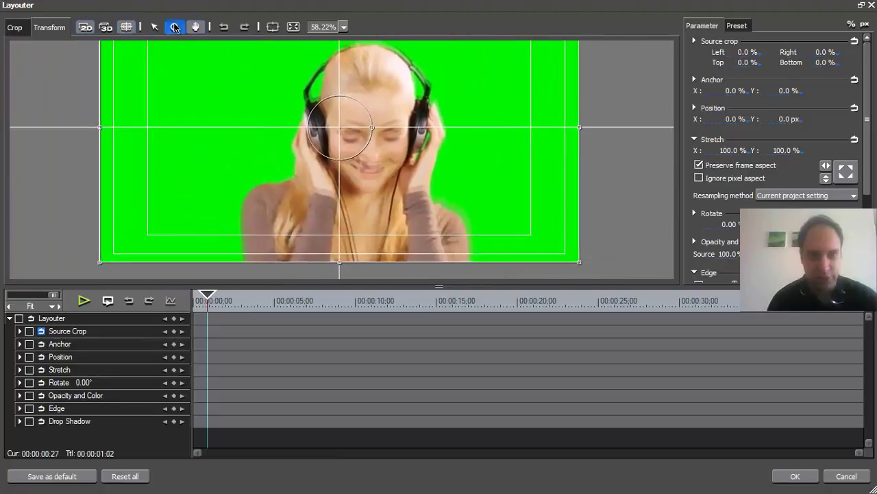
{"action": "left_click", "coordinate": [176, 28]}
{"action": "left_click", "coordinate": [344, 28]}
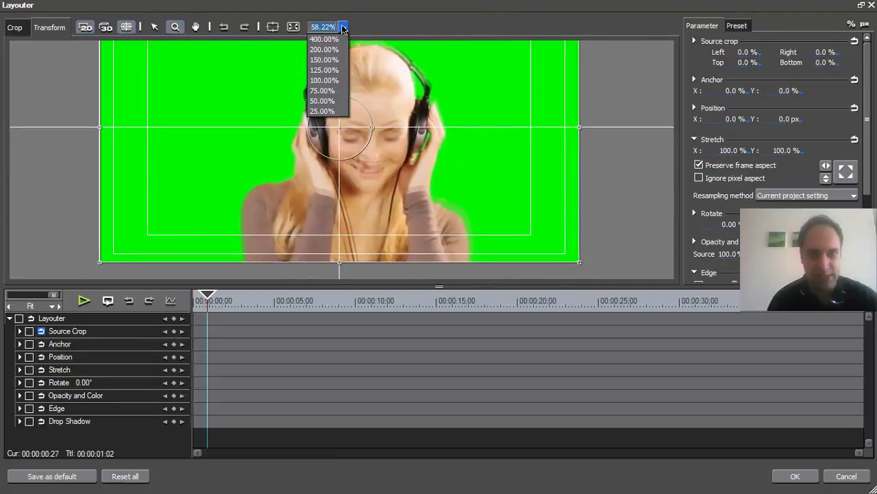
{"action": "left_click", "coordinate": [331, 81]}
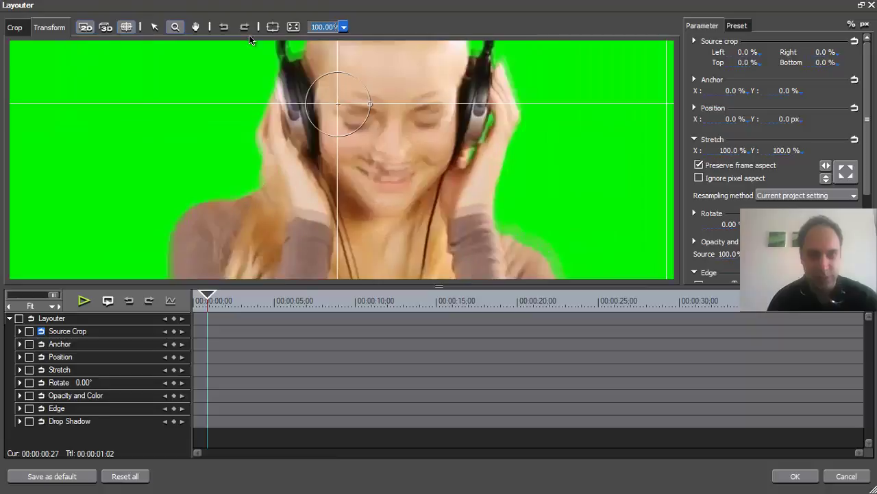
{"action": "scroll", "coordinate": [338, 201], "scroll_direction": "down", "scroll_amount": 3}
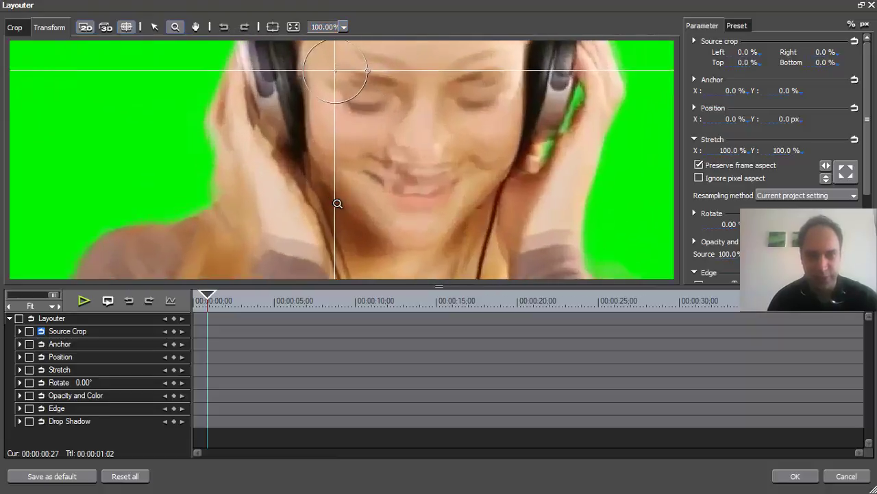
{"action": "scroll", "coordinate": [340, 141], "scroll_direction": "up", "scroll_amount": 1}
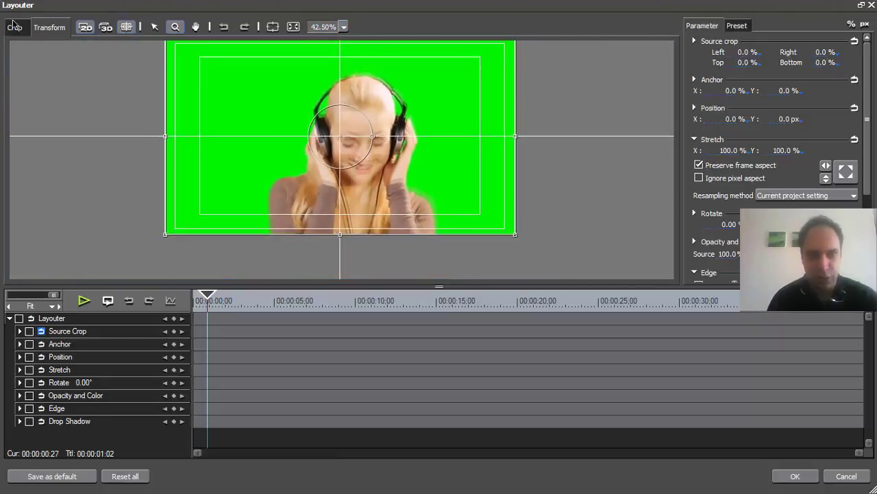
{"action": "left_click", "coordinate": [15, 28]}
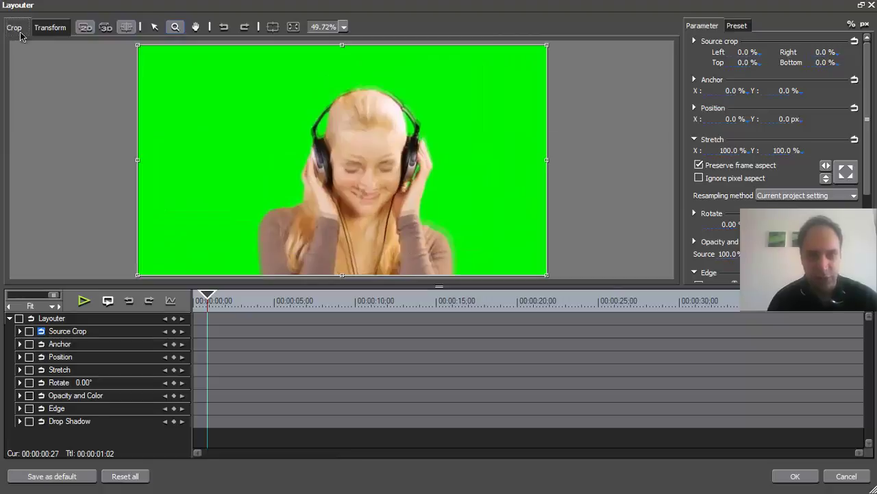
{"action": "left_click", "coordinate": [55, 33]}
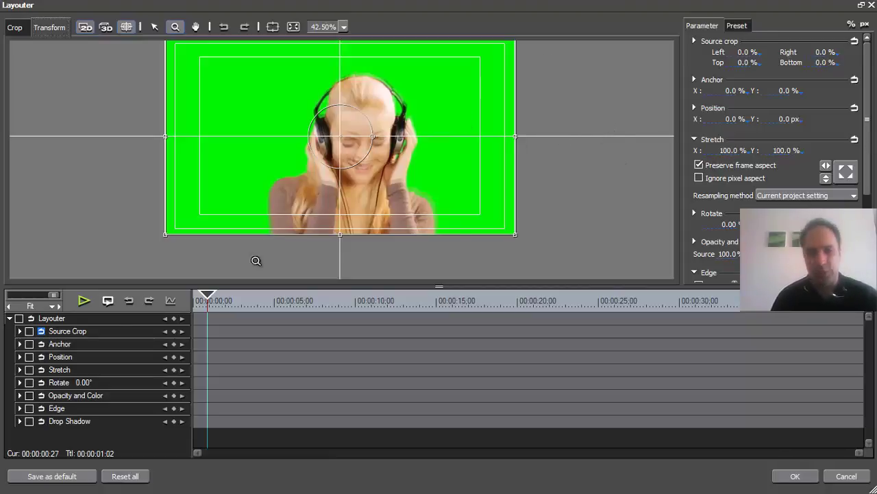
{"action": "left_click", "coordinate": [195, 26]}
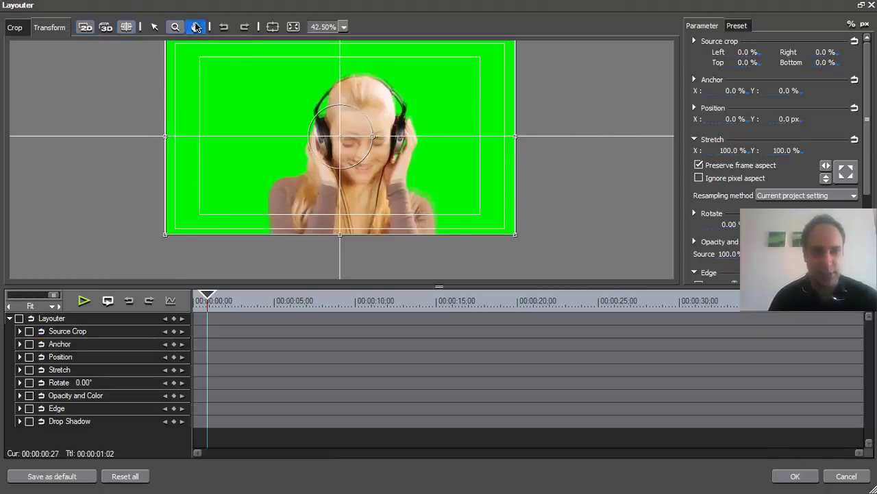
{"action": "left_click_drag", "start_coordinate": [468, 121], "coordinate": [480, 140]}
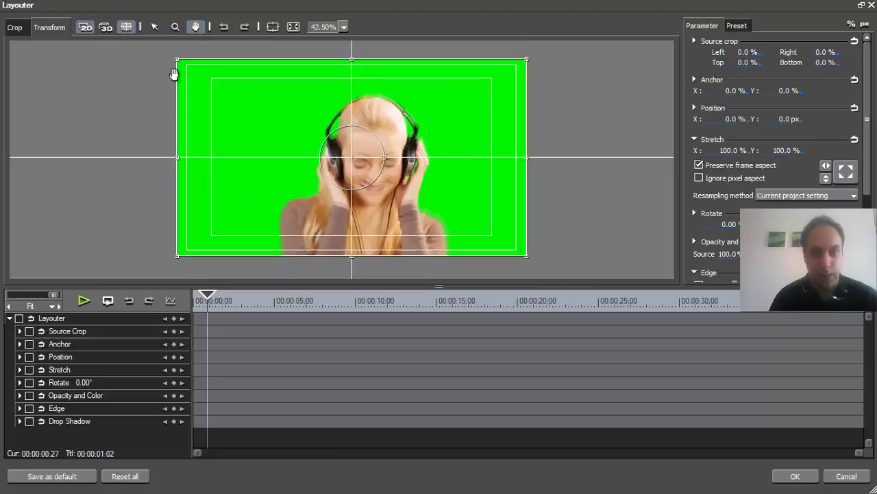
Shrink the green-screen picture to about 54% and place it in the lower-left corner of the microphone background.
{"action": "left_click", "coordinate": [154, 26]}
{"action": "left_click_drag", "start_coordinate": [528, 58], "coordinate": [448, 104]}
{"action": "left_click_drag", "start_coordinate": [369, 168], "coordinate": [292, 216]}
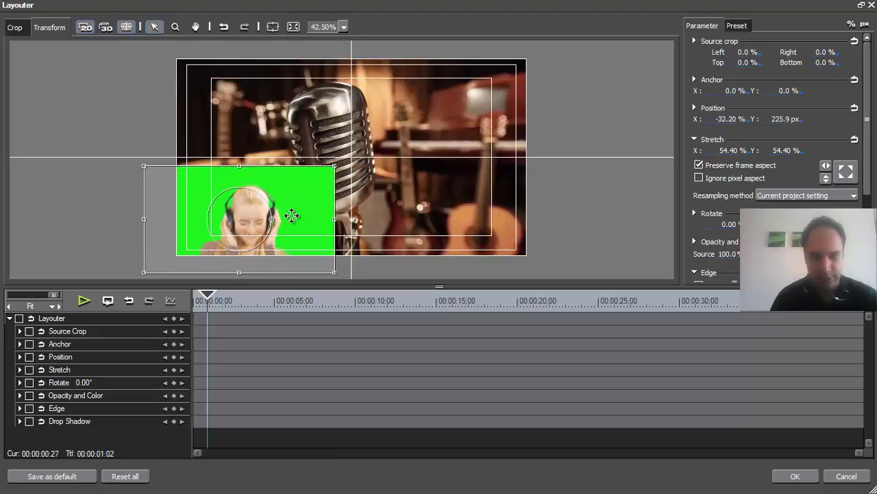
{"action": "scroll", "coordinate": [299, 195], "scroll_direction": "down", "scroll_amount": 4}
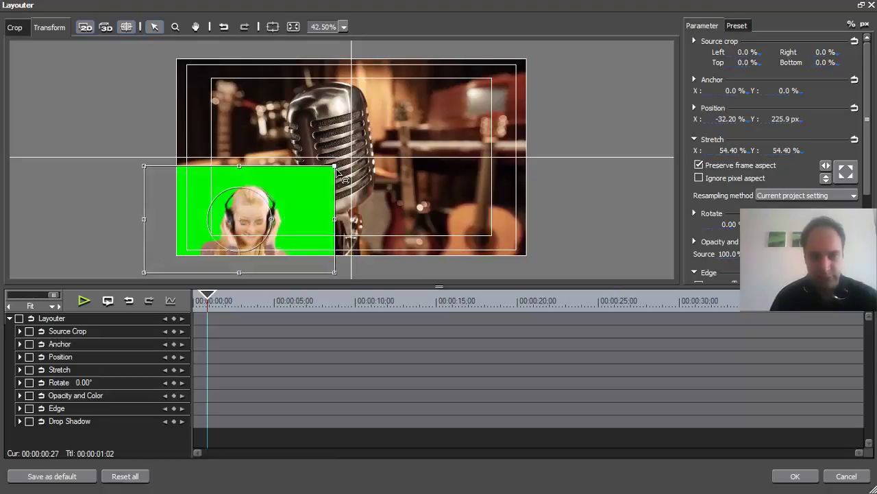
{"action": "left_click_drag", "start_coordinate": [294, 196], "coordinate": [294, 187]}
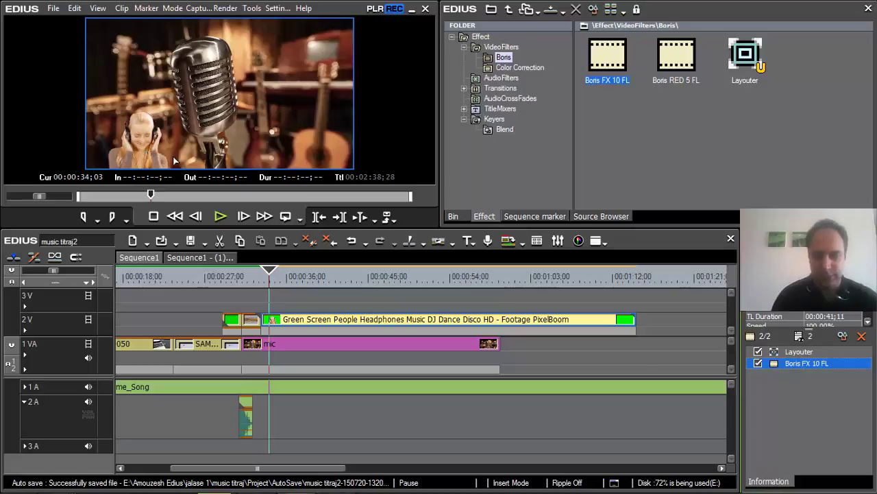
Review the keyed woman over the microphone background and play back the transition into the mic clip.
{"action": "left_click_drag", "start_coordinate": [262, 276], "coordinate": [328, 285]}
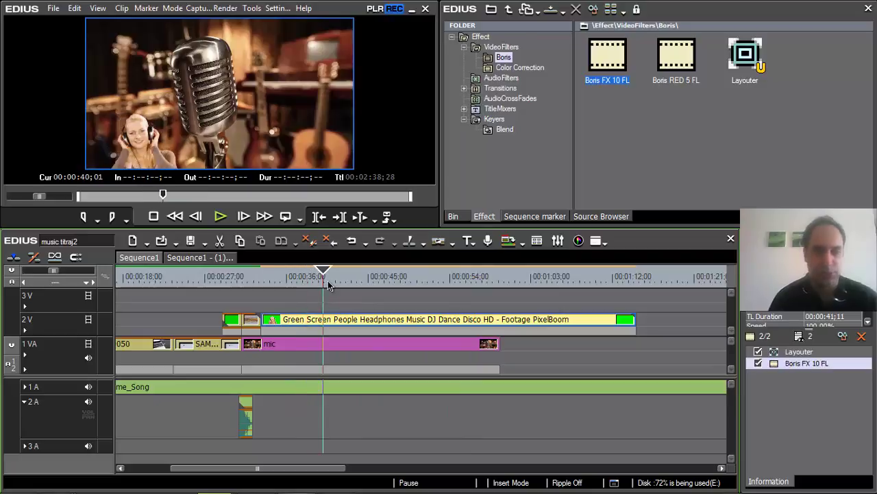
{"action": "left_click", "coordinate": [221, 276]}
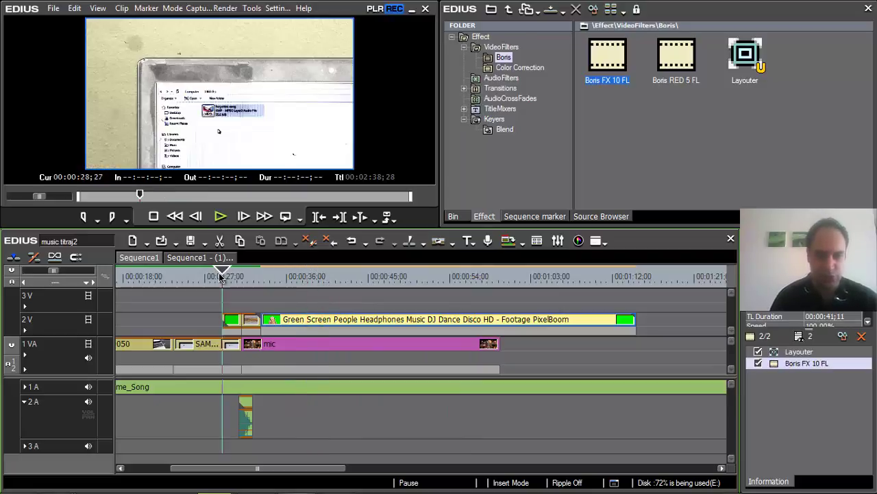
{"action": "key", "text": "space"}
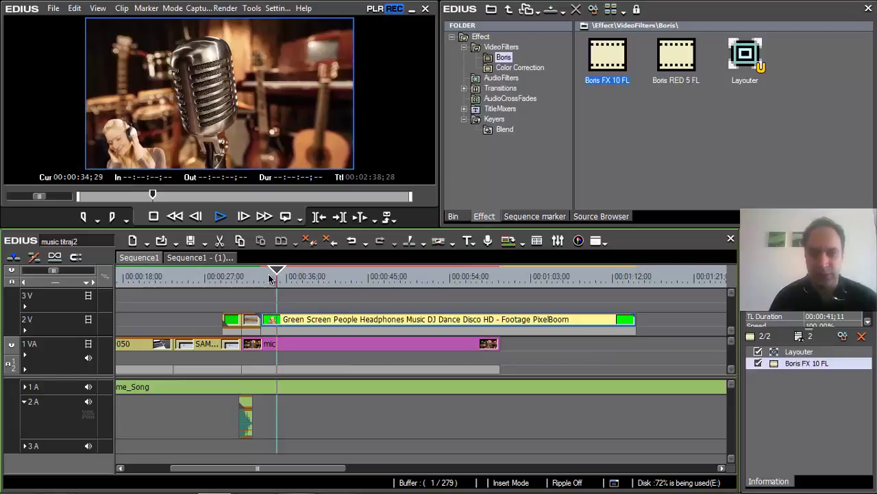
{"action": "left_click_drag", "start_coordinate": [269, 278], "coordinate": [253, 281]}
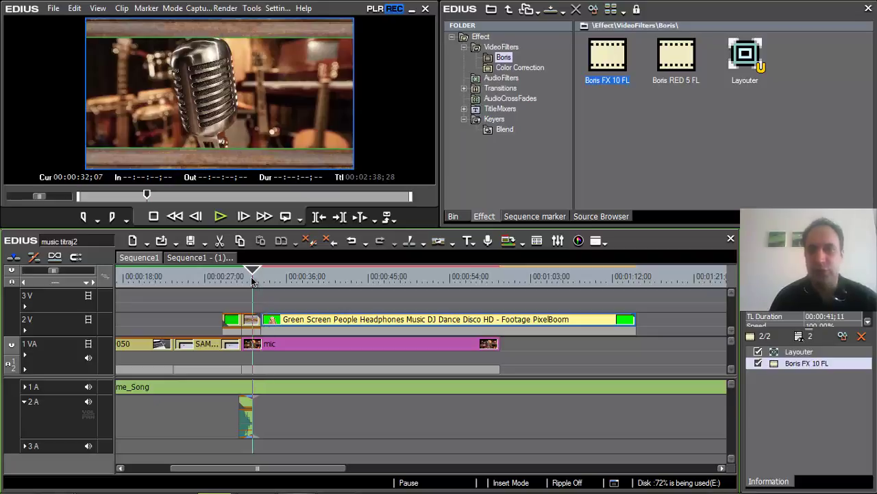
{"action": "left_click_drag", "start_coordinate": [256, 283], "coordinate": [263, 282]}
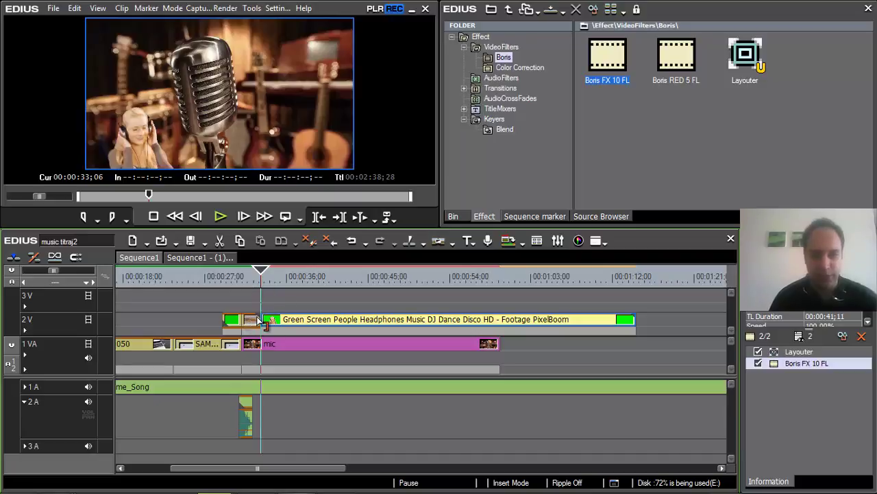
Move the short transition clip above the start of mic to track 3 V and shift the green-screen clip on 2 V to start with mic.
{"action": "mouse_move", "coordinate": [259, 274]}
{"action": "left_mouse_down"}
{"action": "mouse_move", "coordinate": [165, 276]}
{"action": "mouse_move", "coordinate": [253, 278]}
{"action": "left_mouse_up"}
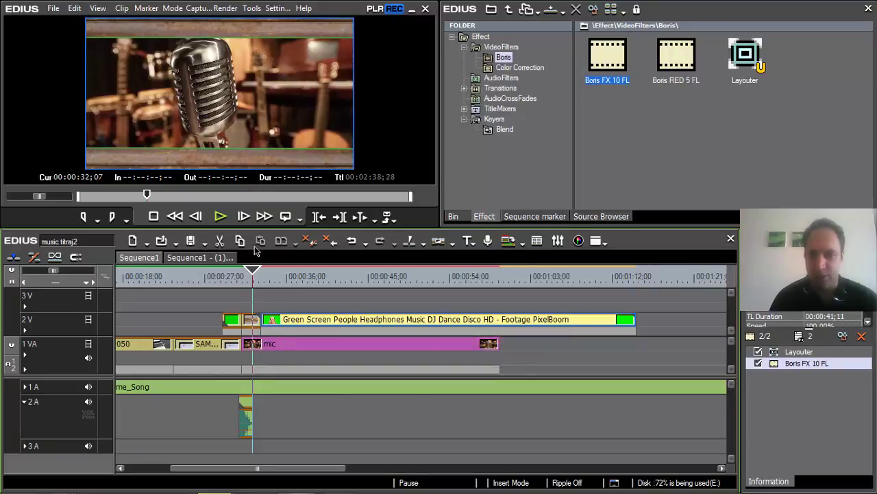
{"action": "left_click_drag", "start_coordinate": [254, 319], "coordinate": [253, 299]}
{"action": "left_click_drag", "start_coordinate": [303, 321], "coordinate": [274, 345]}
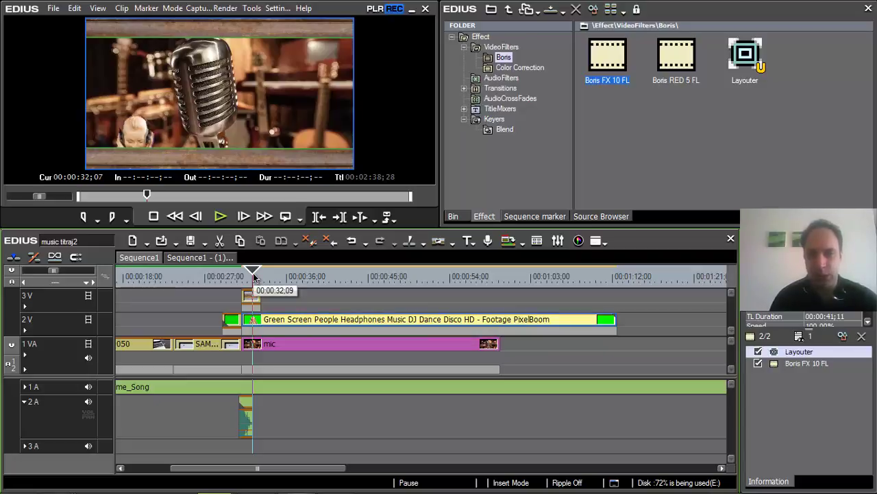
Play back the rearranged transition from just before the mic clip to check the woman's entrance.
{"action": "left_click_drag", "start_coordinate": [254, 276], "coordinate": [220, 275]}
{"action": "key", "text": "space"}
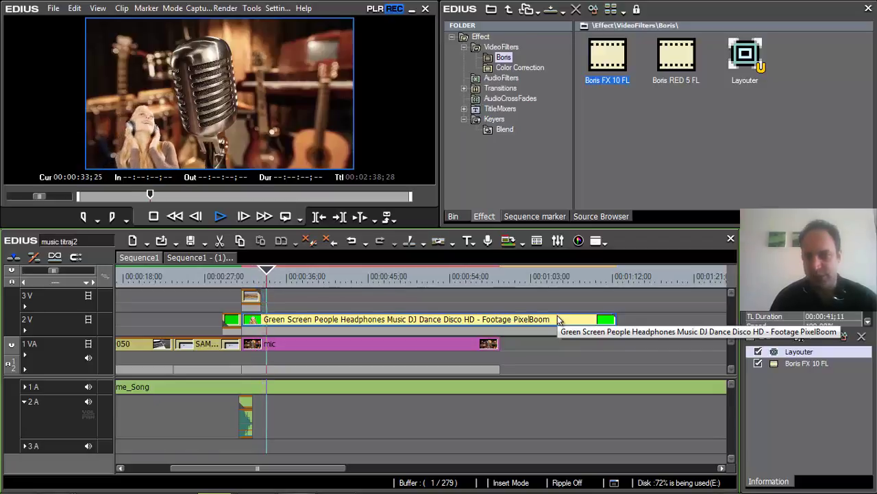
{"action": "key", "text": "space"}
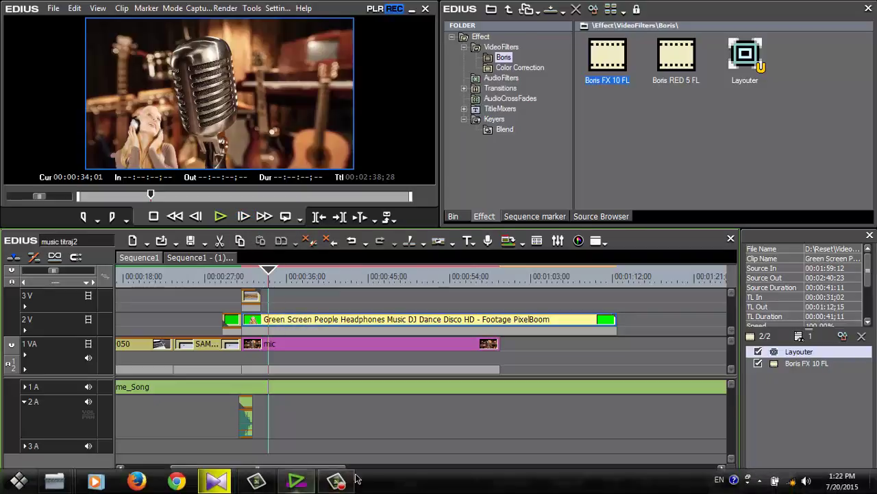
{"action": "left_click", "coordinate": [331, 481]}
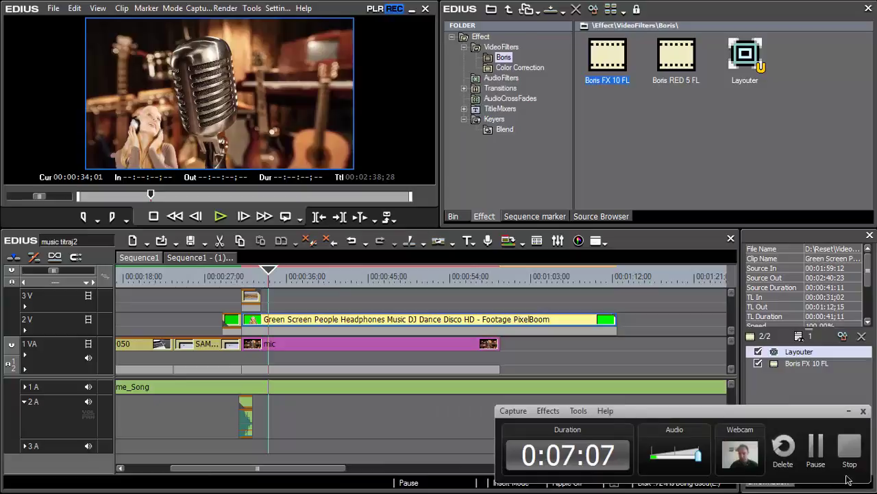